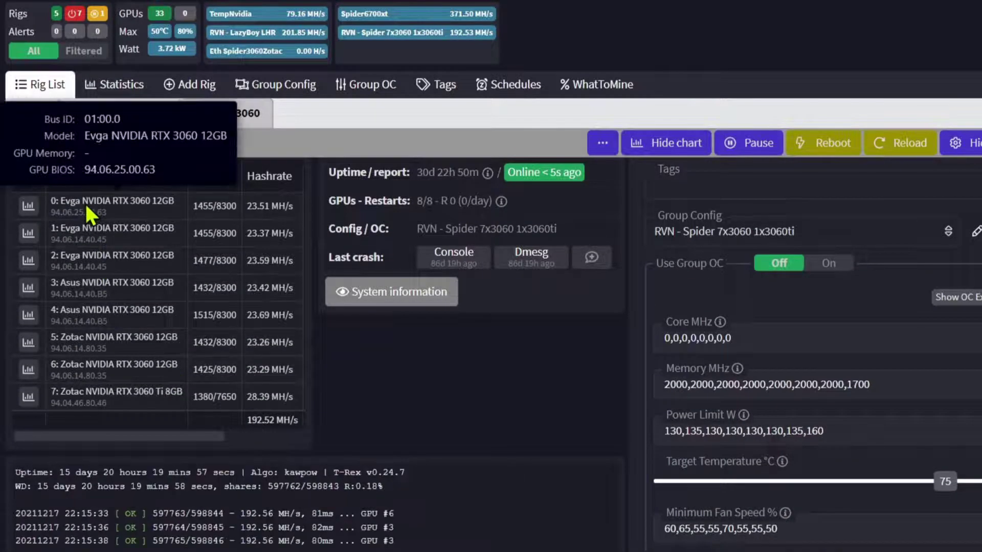
Step: Scroll through the Spider3060 rig page to review the ethash miner log
{"action": "mouse_move", "coordinate": [89, 245]}
{"action": "mouse_move", "coordinate": [107, 393]}
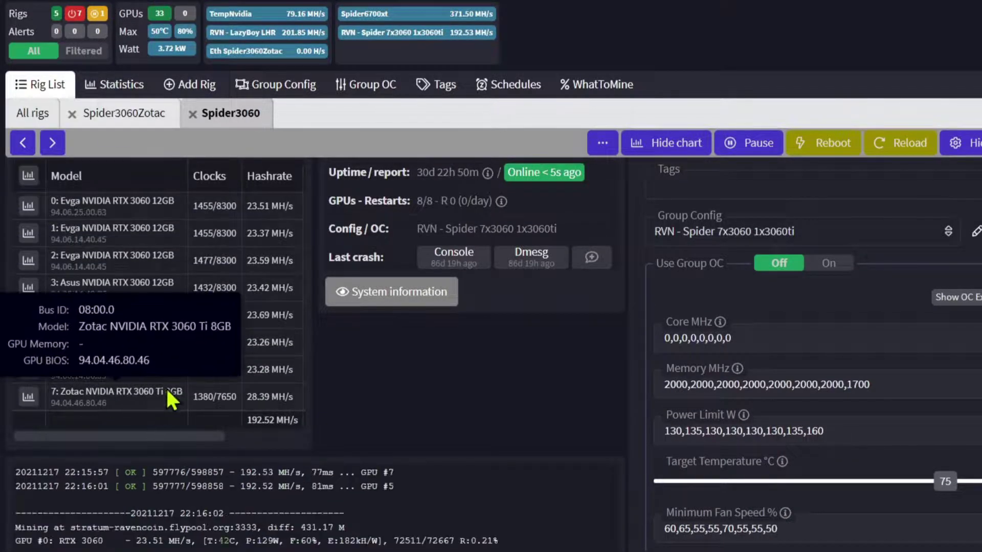
{"action": "mouse_move", "coordinate": [177, 225]}
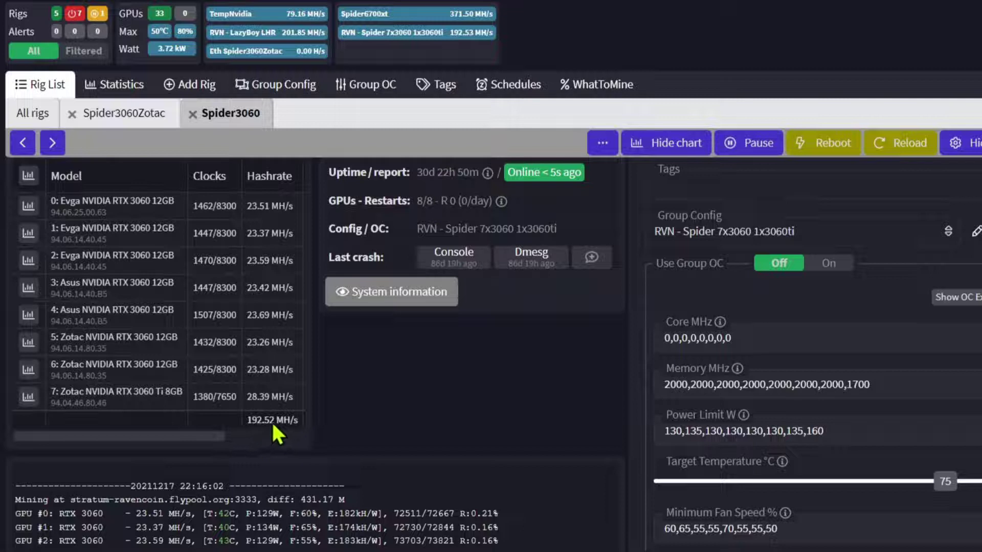
{"action": "scroll", "coordinate": [396, 414], "scroll_direction": "down", "scroll_amount": 2}
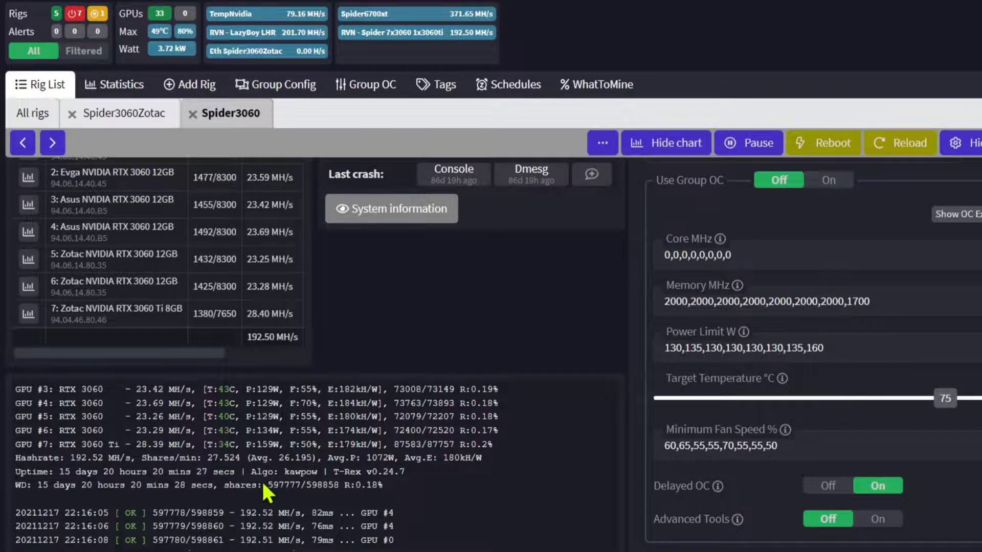
{"action": "scroll", "coordinate": [262, 480], "scroll_direction": "down", "scroll_amount": 3}
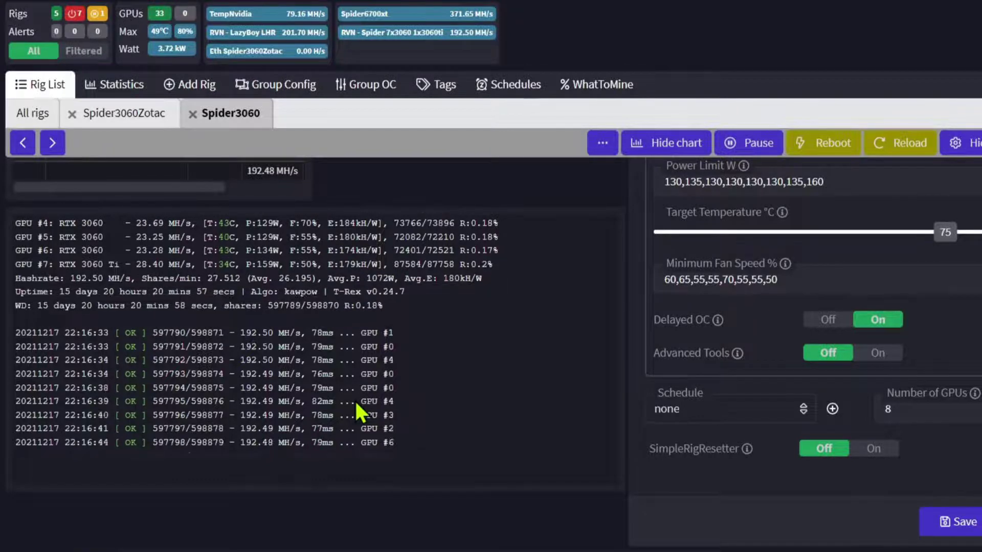
{"action": "scroll", "coordinate": [698, 255], "scroll_direction": "up", "scroll_amount": 3}
{"action": "mouse_move", "coordinate": [718, 240]}
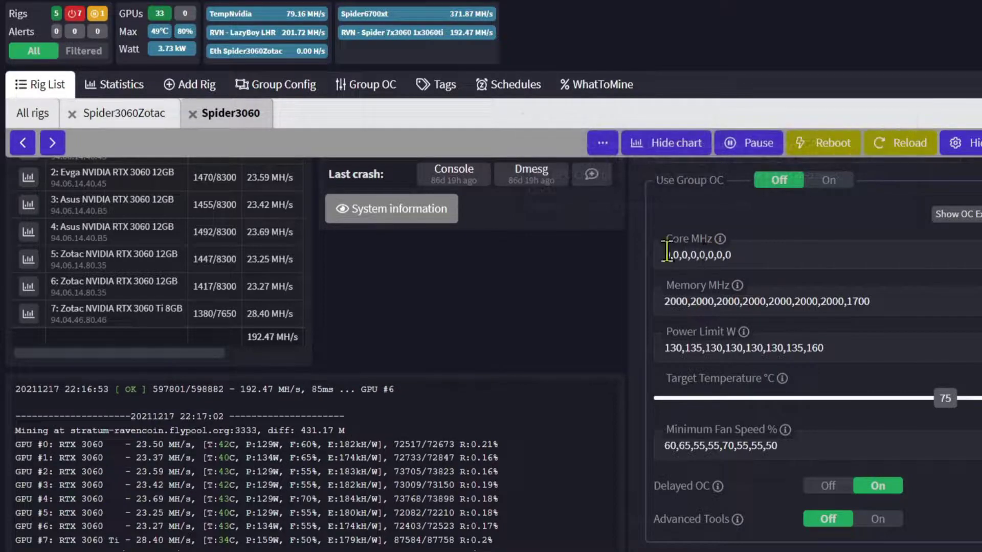
Step: Inspect the GPU table's power (W) and temperature (°C) columns for the Spider3060 rig
{"action": "scroll", "coordinate": [802, 344], "scroll_direction": "up", "scroll_amount": 5}
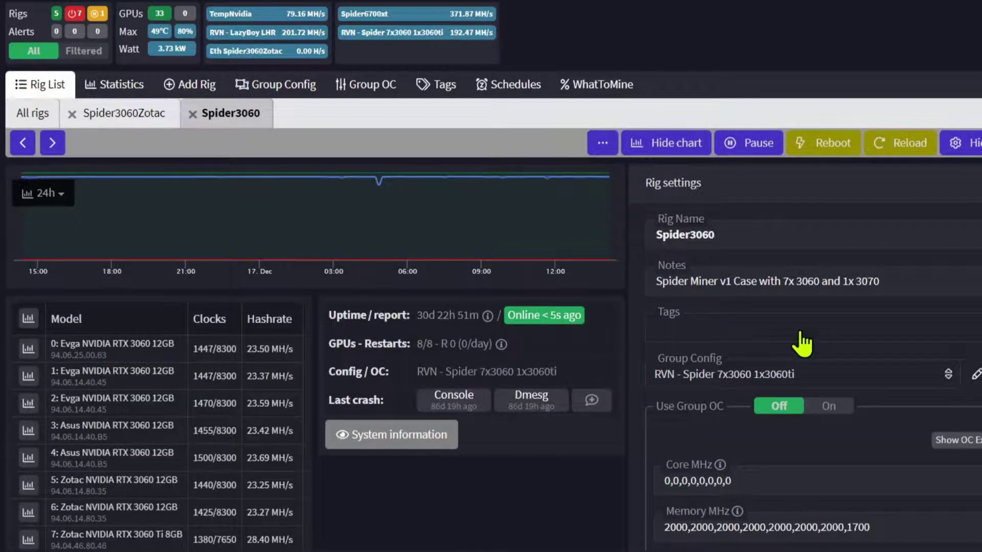
{"action": "scroll", "coordinate": [276, 409], "scroll_direction": "down", "scroll_amount": 10}
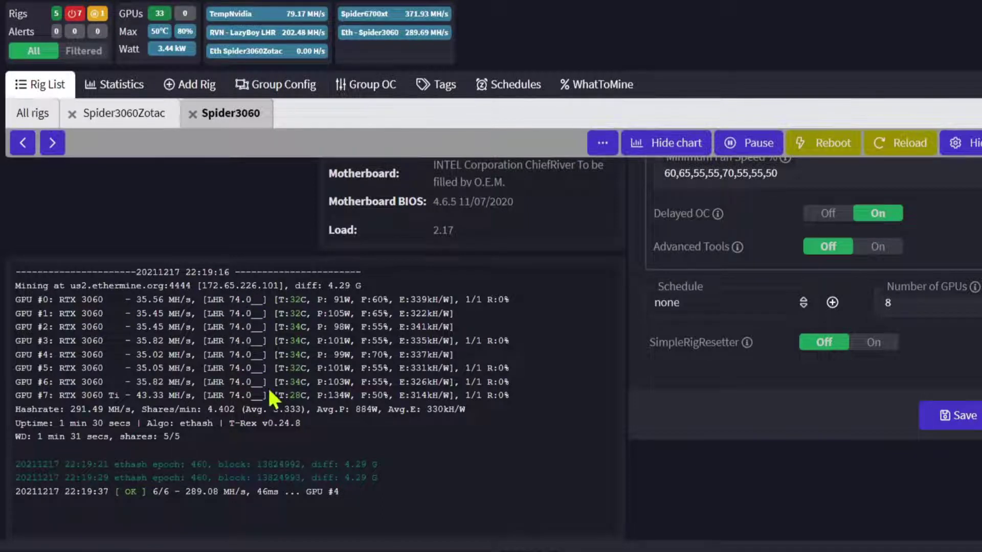
{"action": "scroll", "coordinate": [194, 182], "scroll_direction": "up", "scroll_amount": 5}
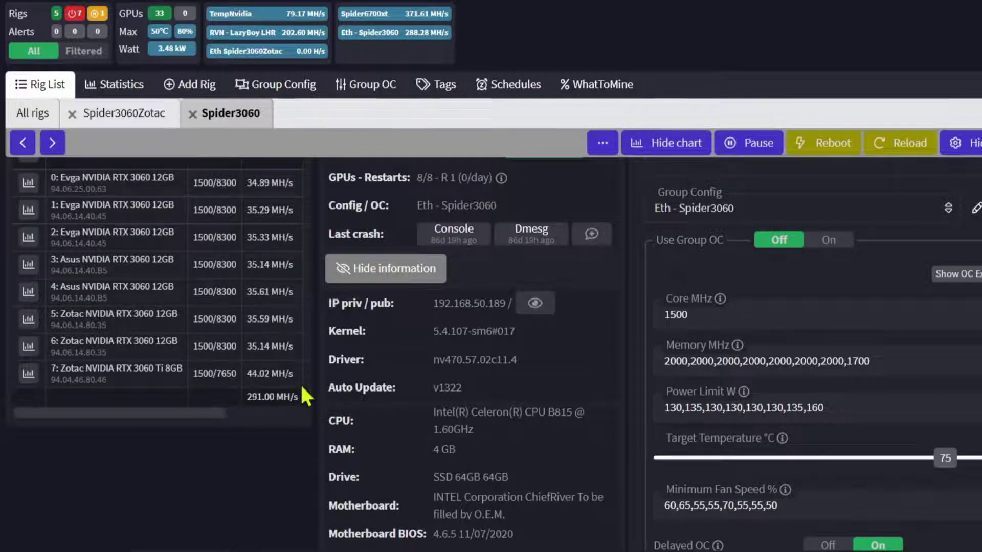
{"action": "scroll", "coordinate": [518, 454], "scroll_direction": "down", "scroll_amount": 3}
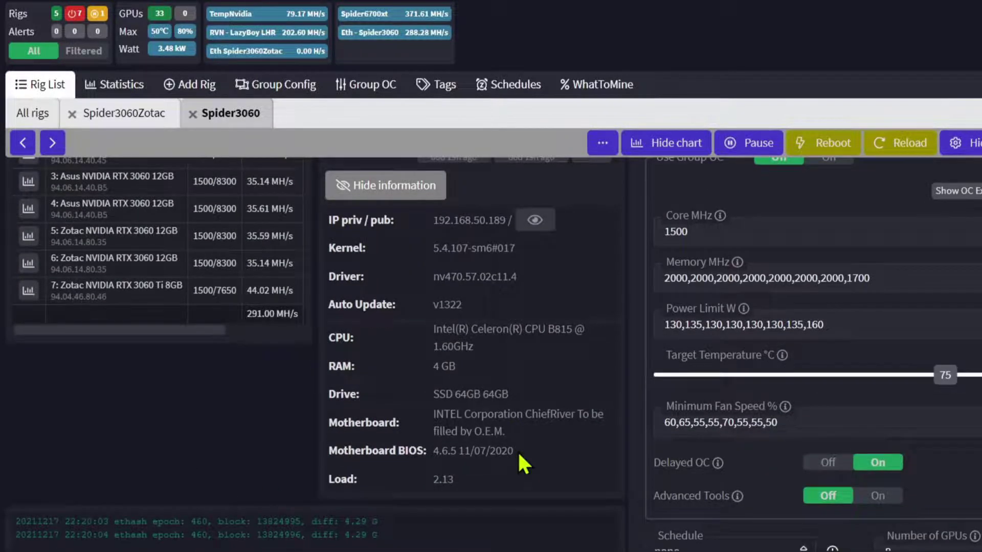
{"action": "scroll", "coordinate": [517, 450], "scroll_direction": "up", "scroll_amount": 3}
{"action": "left_click_drag", "start_coordinate": [173, 414], "coordinate": [276, 415]}
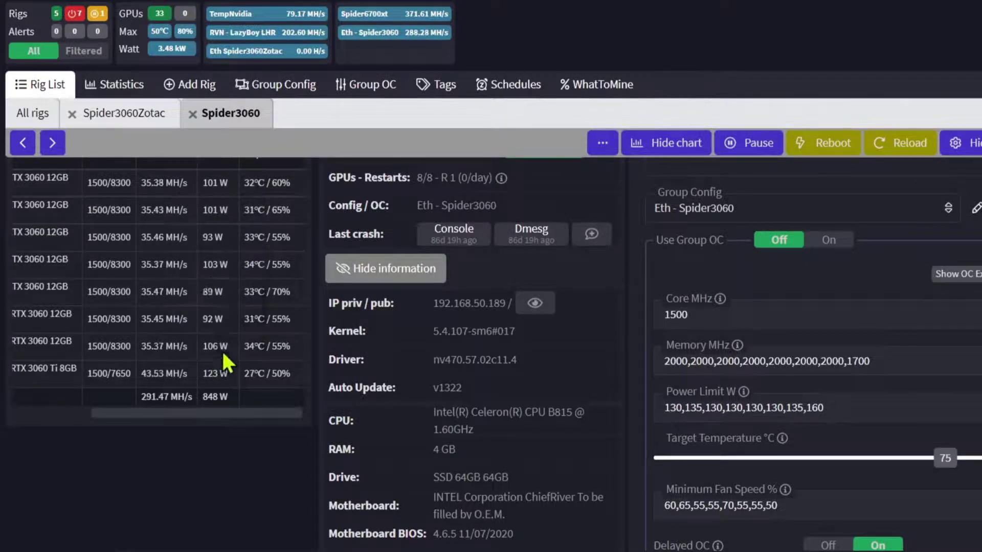
{"action": "mouse_move", "coordinate": [223, 184]}
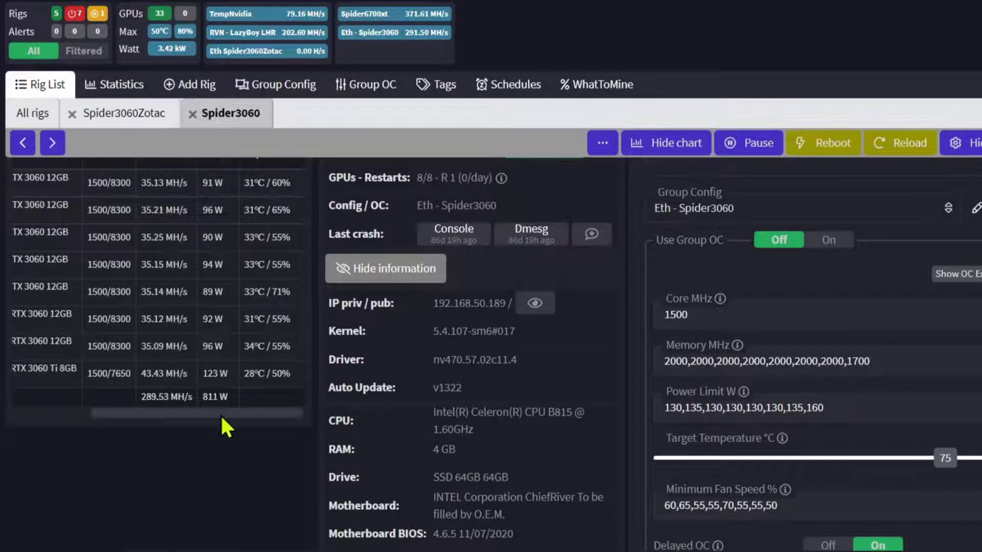
{"action": "left_click_drag", "start_coordinate": [221, 417], "coordinate": [151, 412]}
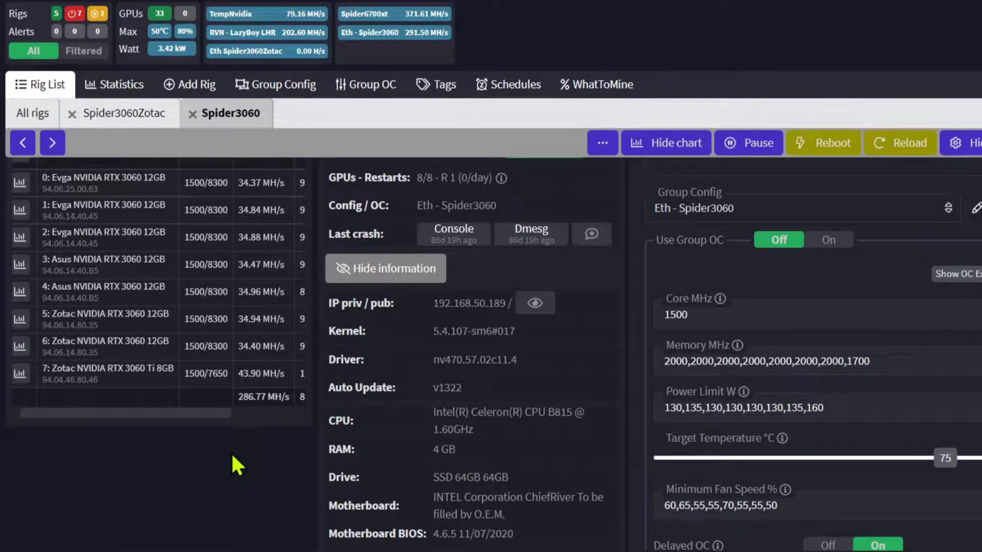
{"action": "scroll", "coordinate": [229, 471], "scroll_direction": "down", "scroll_amount": 7}
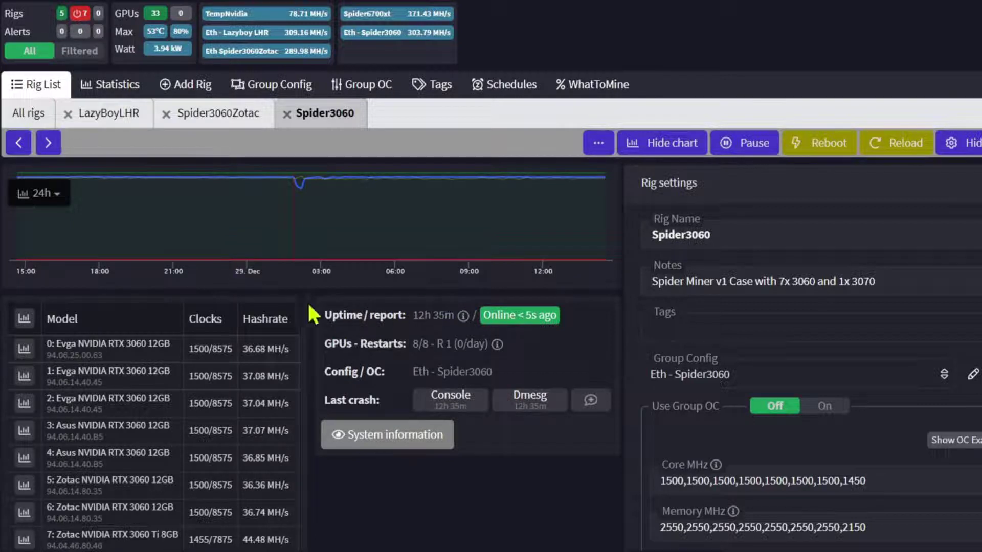
Step: Scroll to the GPU table to confirm about 302.1 MH/s with 2550/2150 MHz memory clocks
{"action": "mouse_move", "coordinate": [296, 248]}
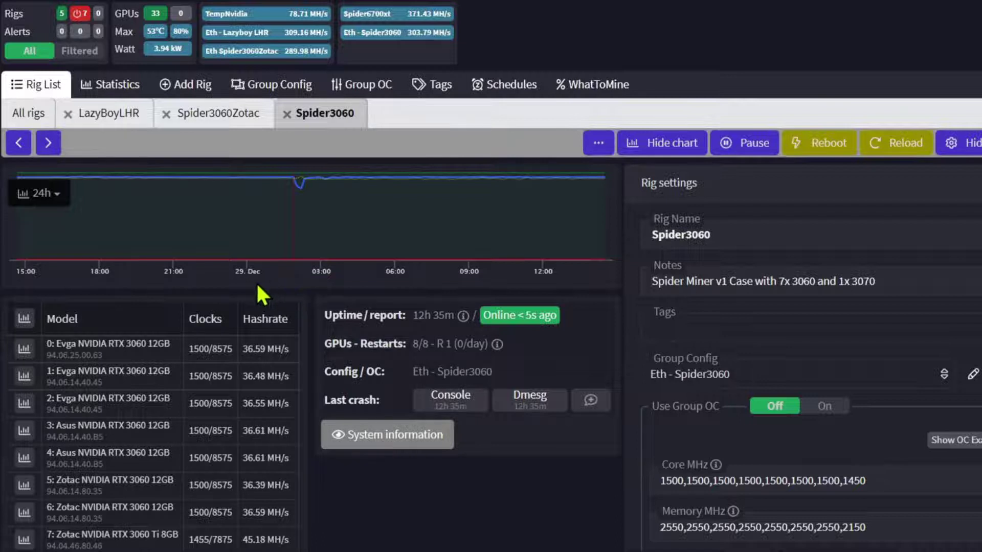
{"action": "scroll", "coordinate": [276, 291], "scroll_direction": "down", "scroll_amount": 3}
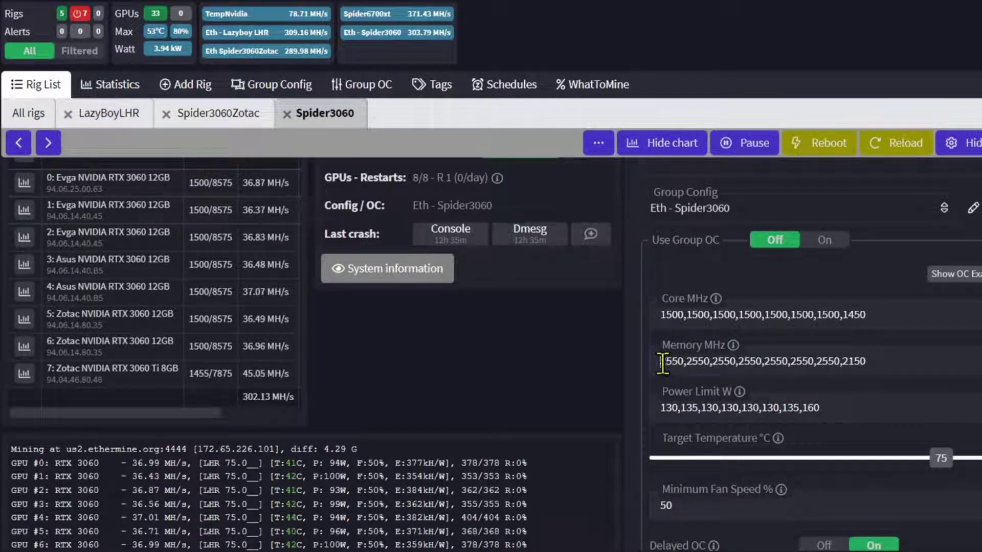
{"action": "left_click_drag", "start_coordinate": [659, 361], "coordinate": [881, 350]}
{"action": "left_click", "coordinate": [878, 361]}
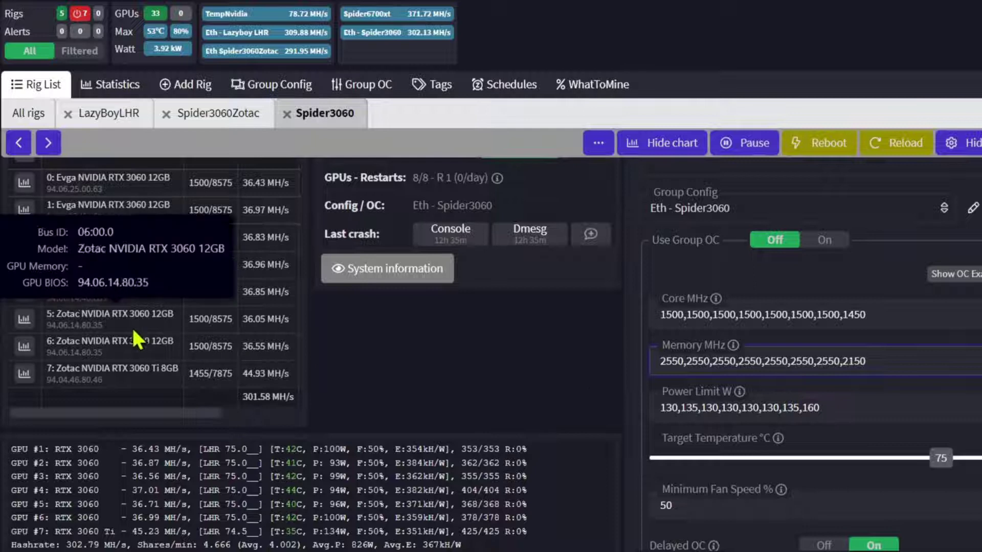
{"action": "mouse_move", "coordinate": [97, 299]}
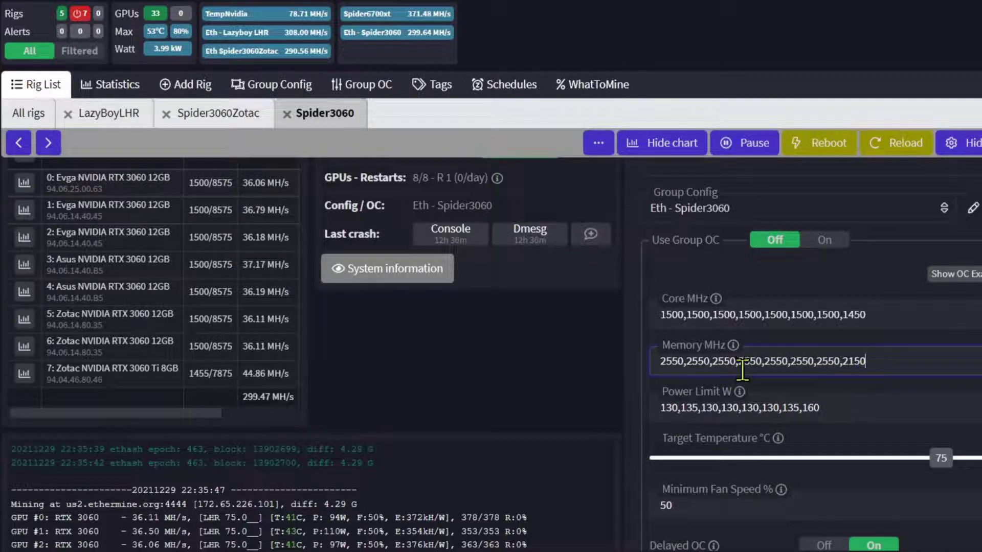
{"action": "double_click", "coordinate": [850, 361]}
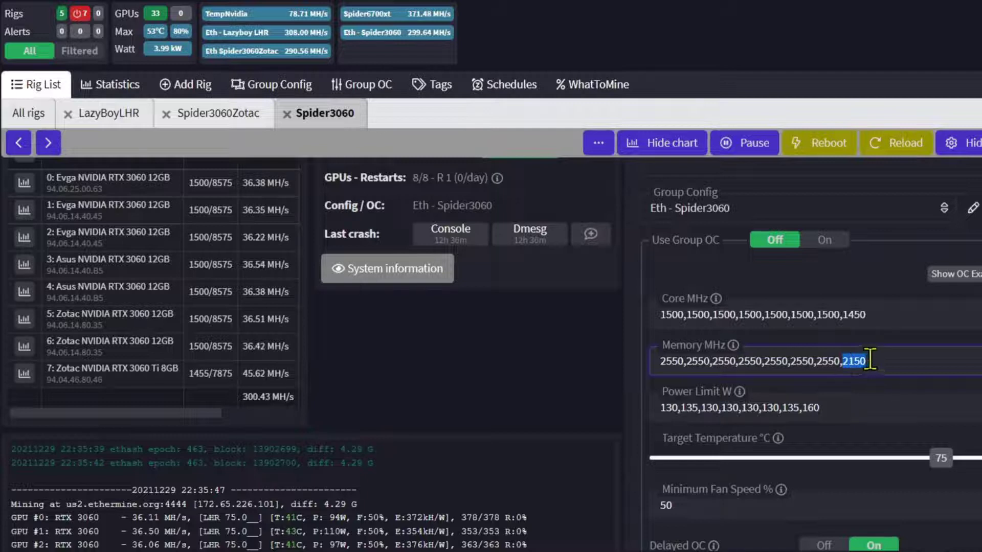
{"action": "left_click", "coordinate": [877, 362]}
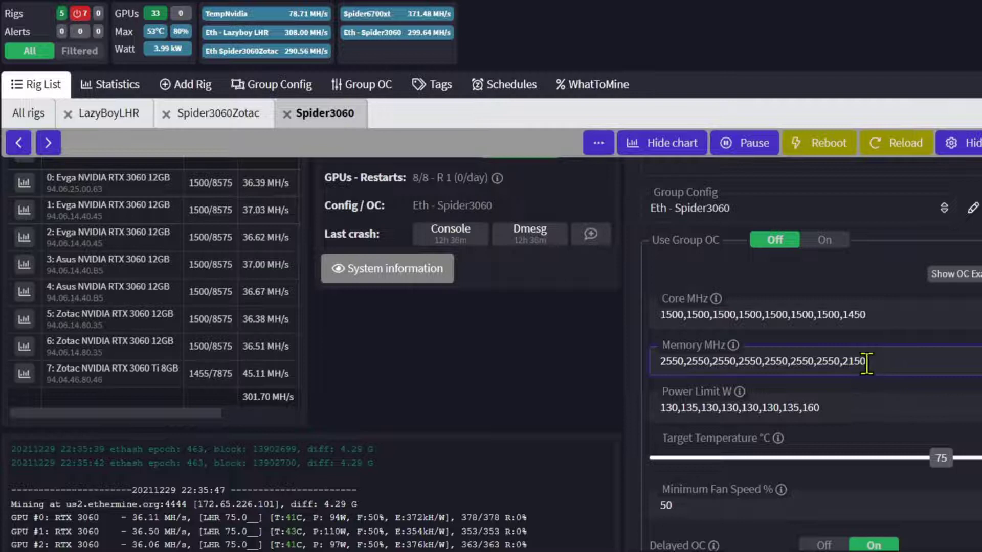
{"action": "double_click", "coordinate": [847, 316]}
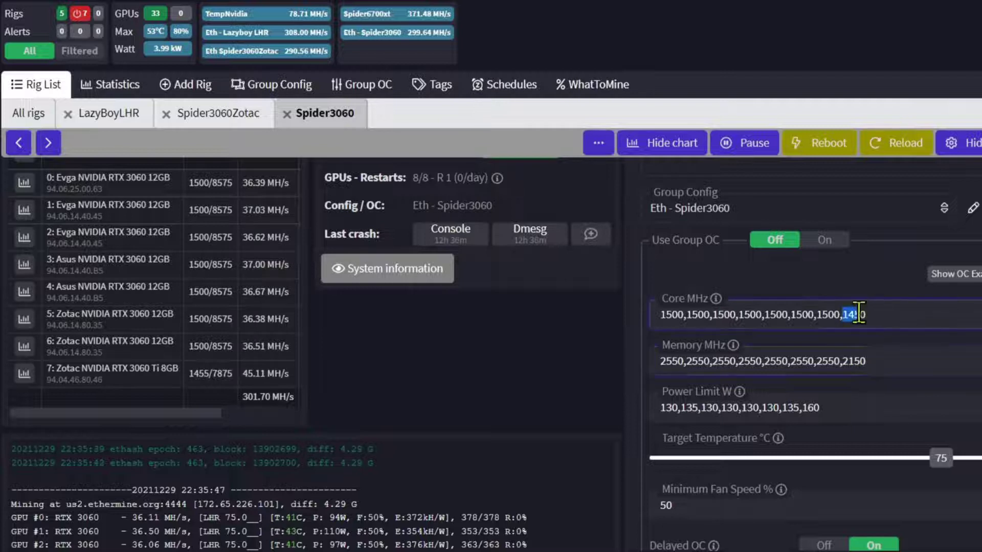
{"action": "left_click", "coordinate": [903, 314]}
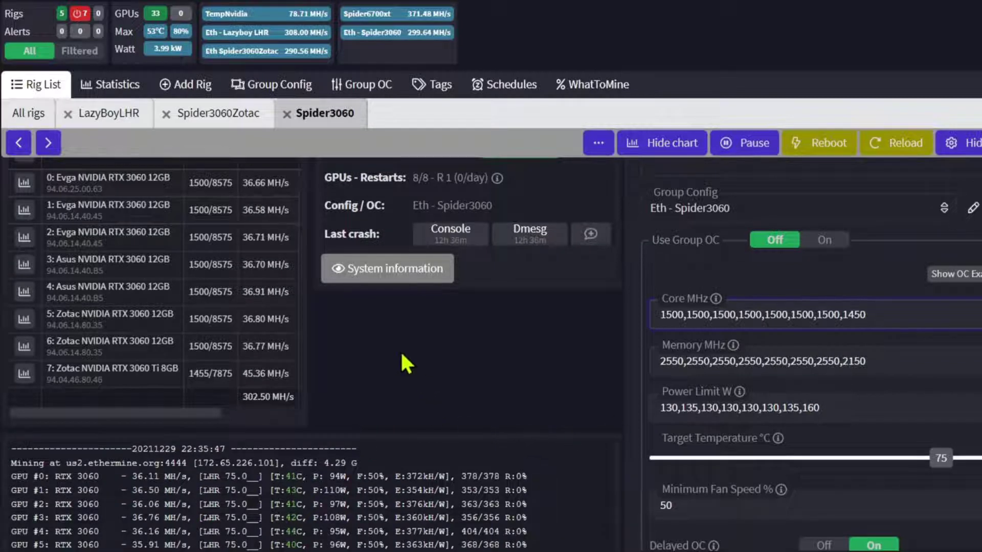
{"action": "scroll", "coordinate": [409, 362], "scroll_direction": "down", "scroll_amount": 2}
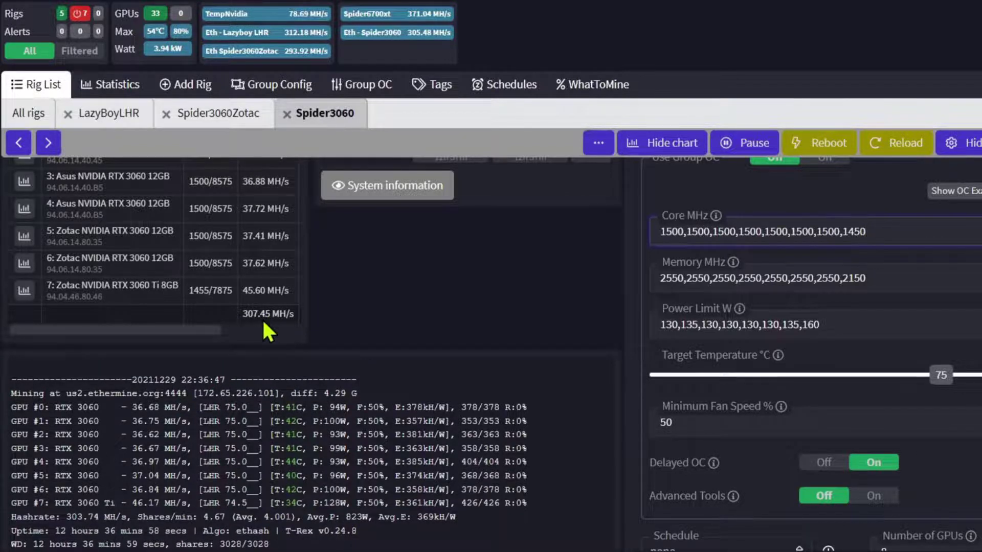
{"action": "scroll", "coordinate": [262, 327], "scroll_direction": "up", "scroll_amount": 2}
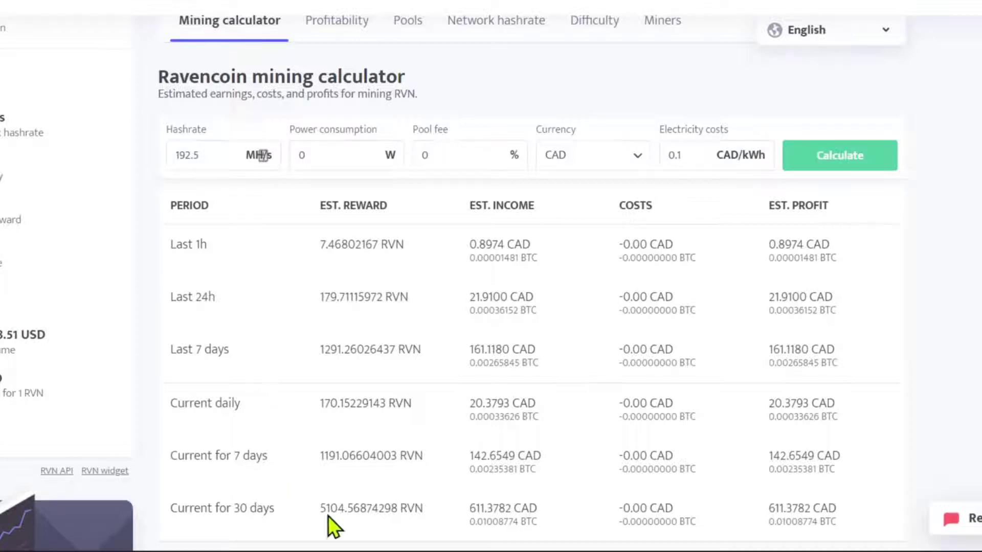
Step: Recalculate Ravencoin earnings at 192.5 MH/s and highlight the 645.3827 CAD 30-day income
{"action": "left_click", "coordinate": [853, 165]}
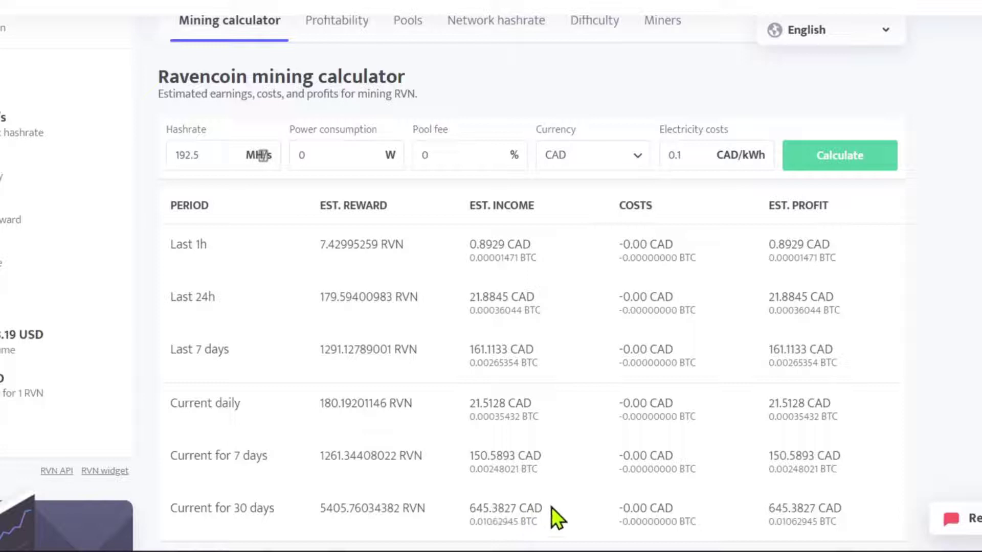
{"action": "left_click_drag", "start_coordinate": [551, 507], "coordinate": [485, 505]}
{"action": "left_click", "coordinate": [496, 518]}
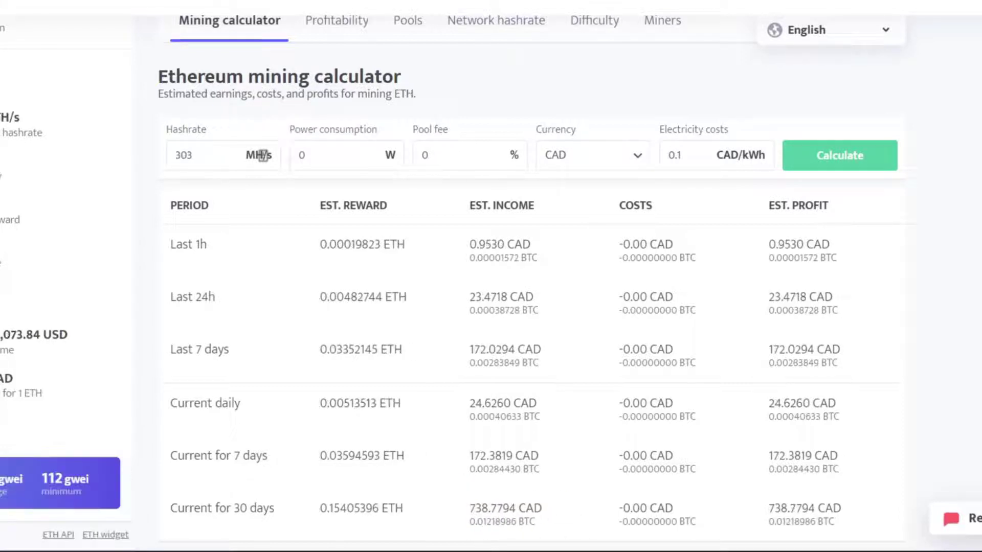
Step: Change the Ethereum hashrate from 303 to 305 MH/s and recalculate the earnings
{"action": "left_click_drag", "start_coordinate": [212, 160], "coordinate": [147, 157]}
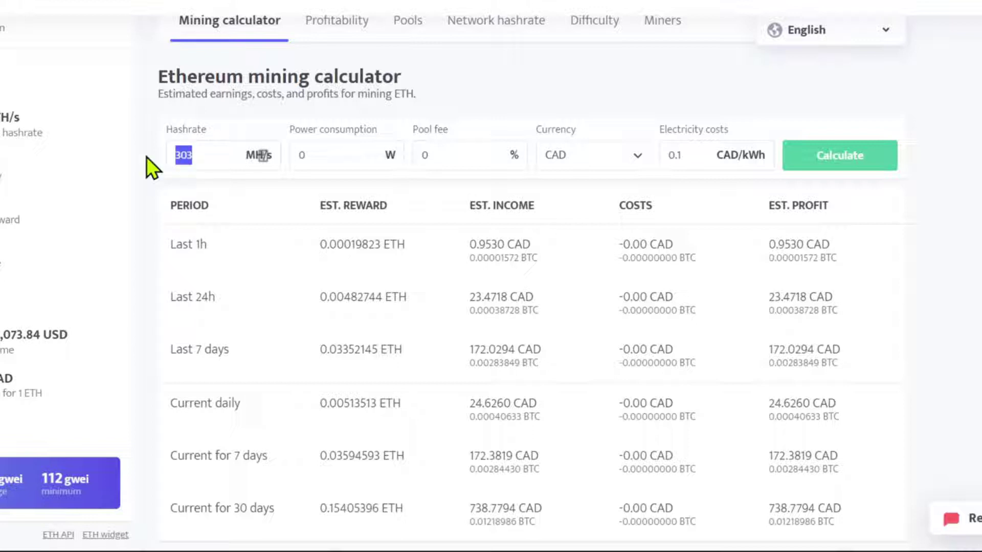
{"action": "type", "text": "305"}
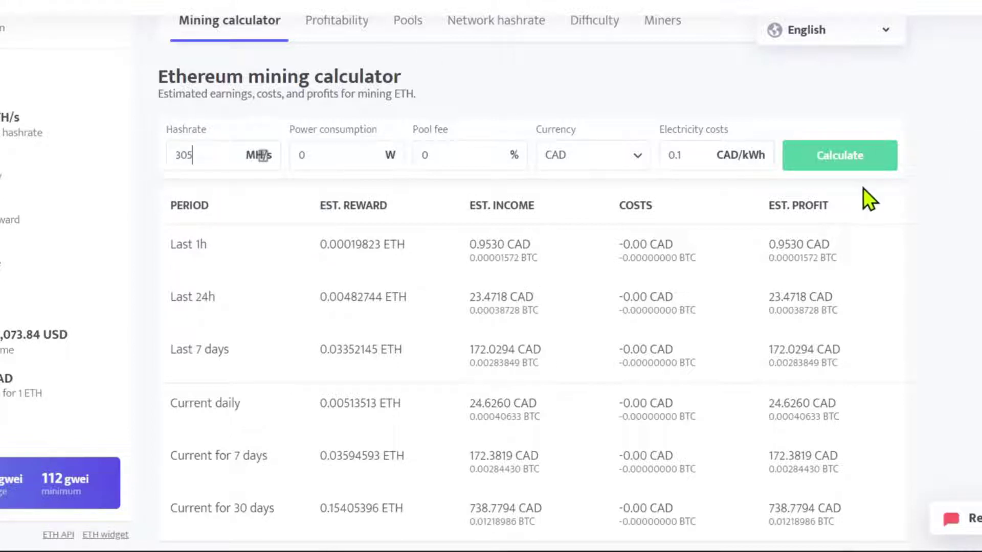
{"action": "left_click", "coordinate": [848, 166]}
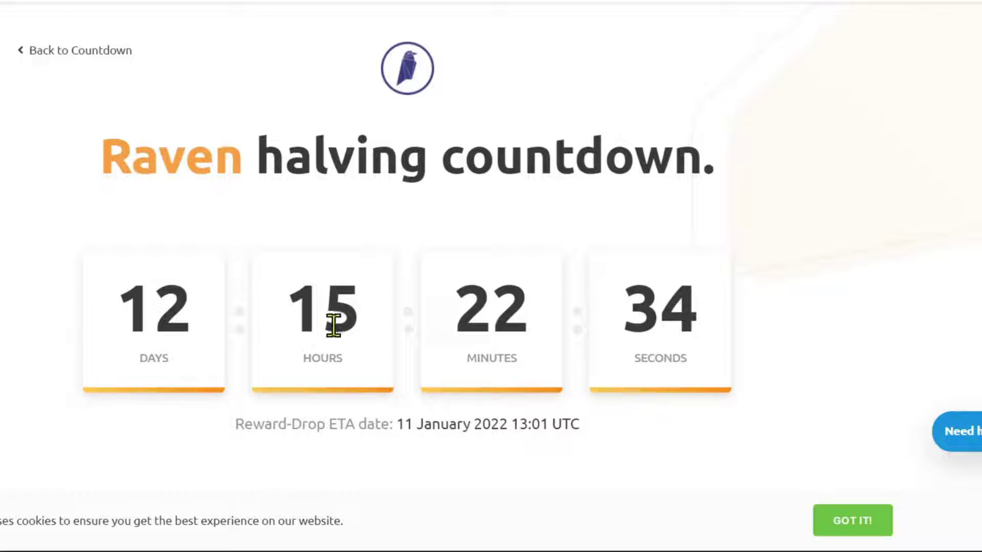
Step: Highlight the Raven halving countdown to 11 January 2022, then dismiss a context menu on 'Raven'
{"action": "left_click_drag", "start_coordinate": [105, 158], "coordinate": [736, 223]}
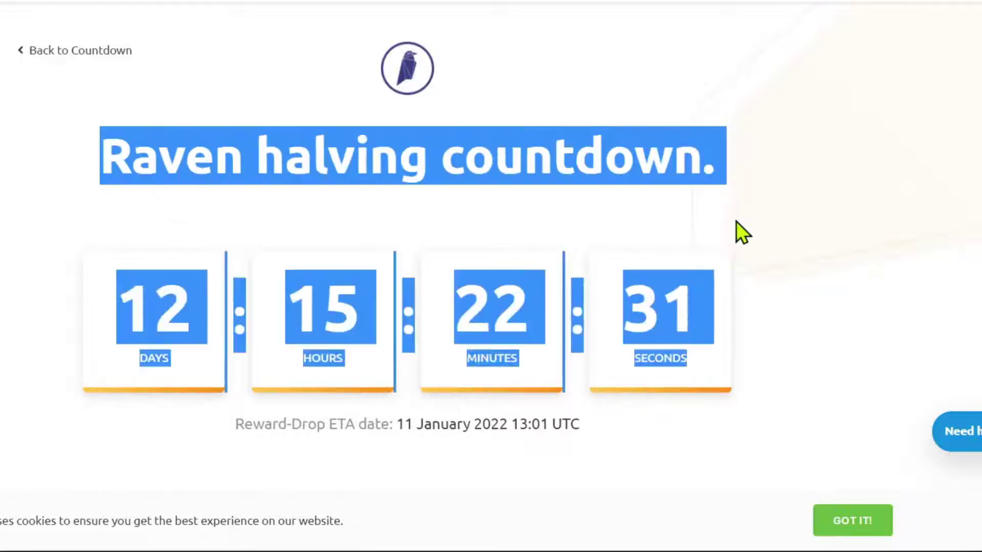
{"action": "left_click", "coordinate": [741, 334]}
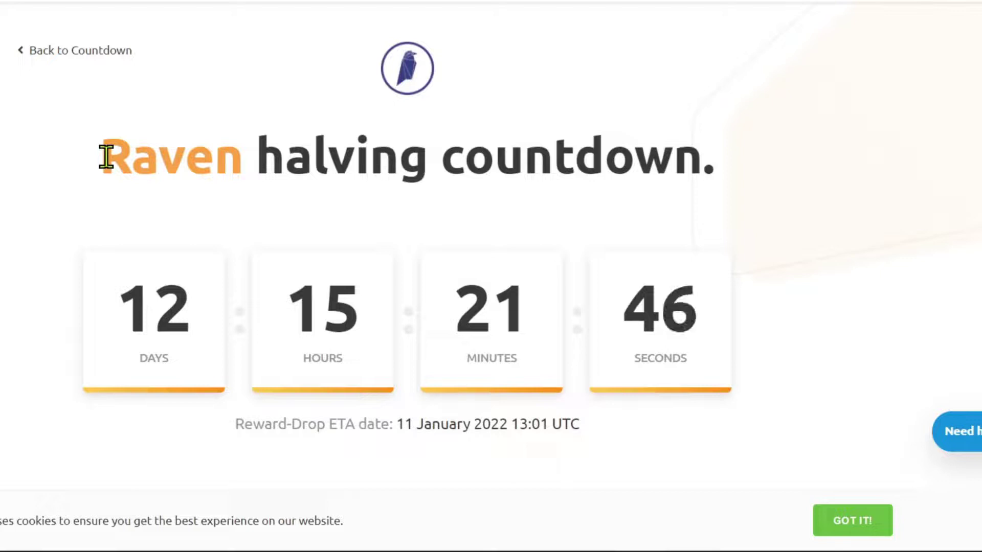
{"action": "right_click", "coordinate": [105, 155]}
{"action": "left_click", "coordinate": [63, 182]}
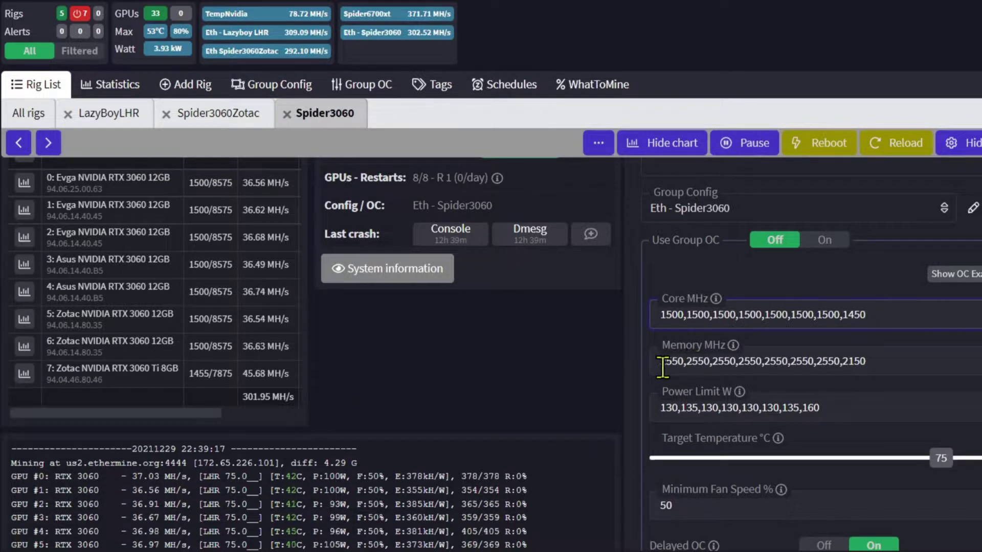
Step: Retype the last GPU's memory clock as 2150 and review the 1500/1450 Core MHz list
{"action": "left_click_drag", "start_coordinate": [661, 364], "coordinate": [869, 364]}
{"action": "left_click", "coordinate": [874, 361]}
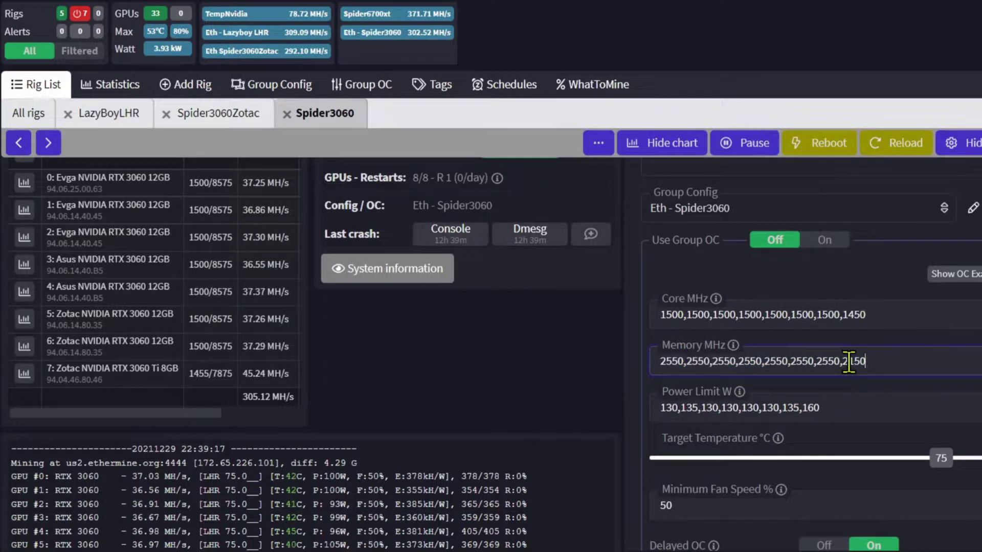
{"action": "double_click", "coordinate": [852, 362]}
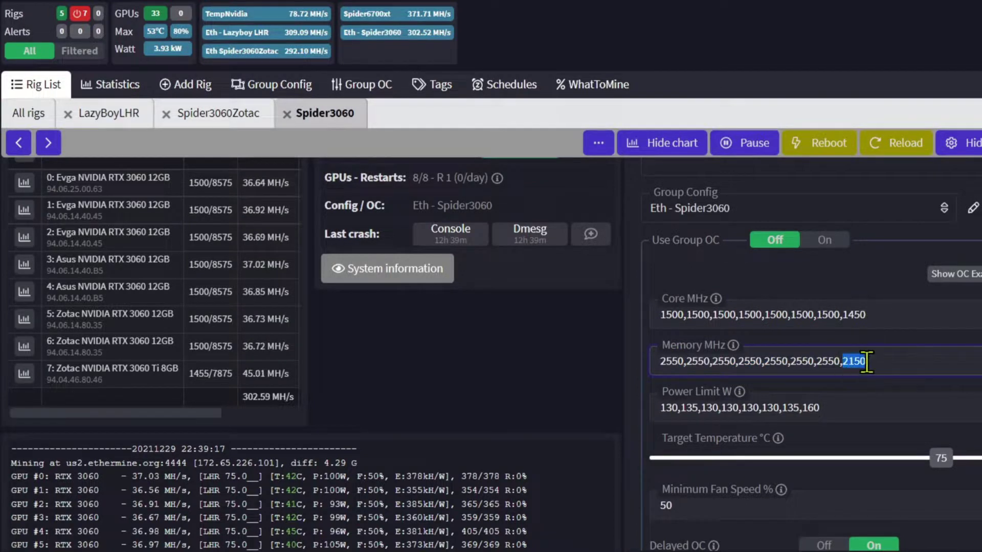
{"action": "type", "text": "2150"}
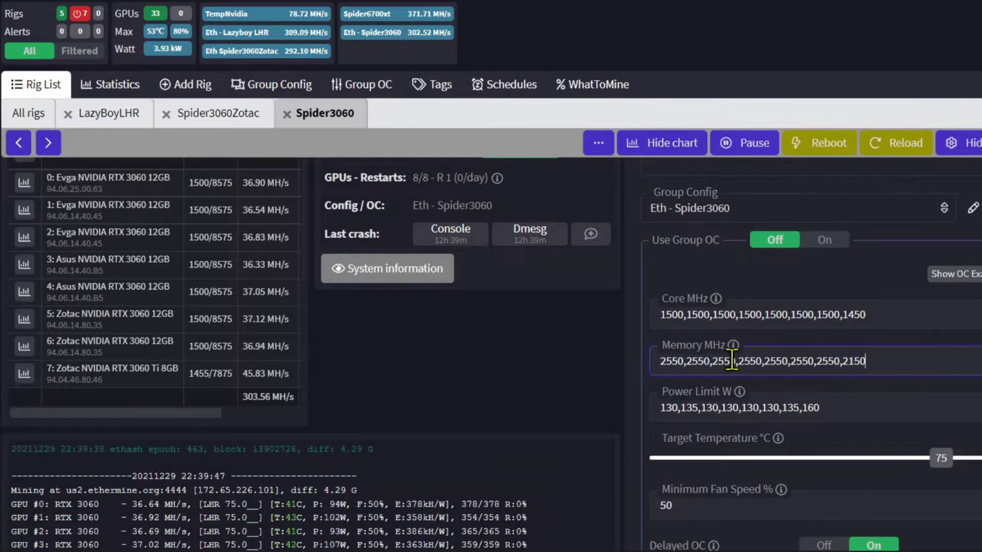
{"action": "left_click_drag", "start_coordinate": [661, 315], "coordinate": [908, 316]}
{"action": "left_click", "coordinate": [908, 316]}
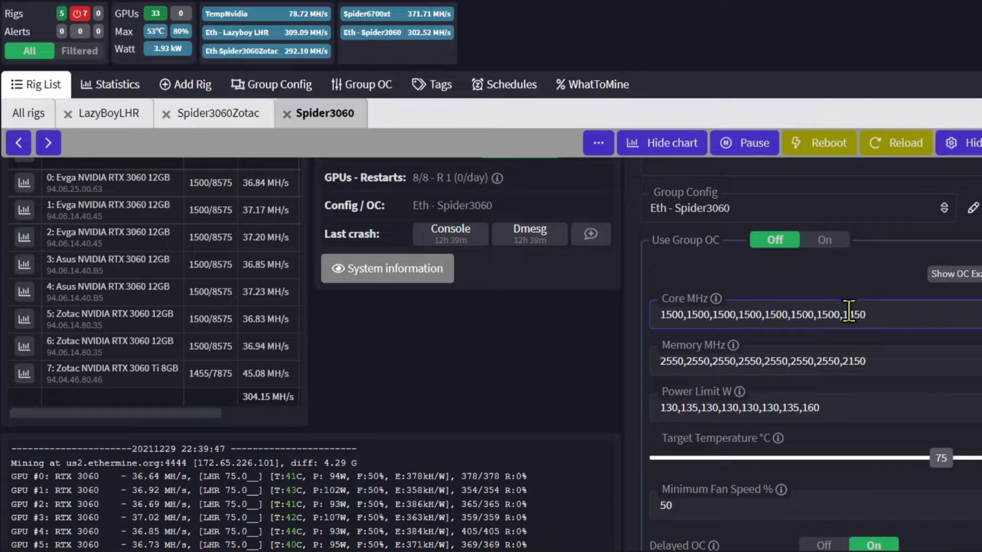